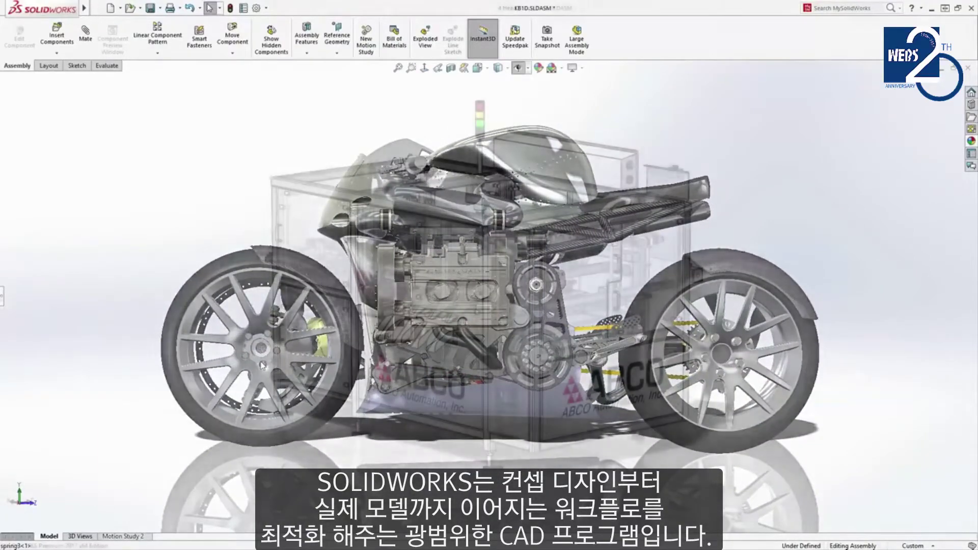
Zoom into the motorcycle assembly.
{"action": "scroll", "coordinate": [488, 293], "scroll_direction": "down", "scroll_amount": 10}
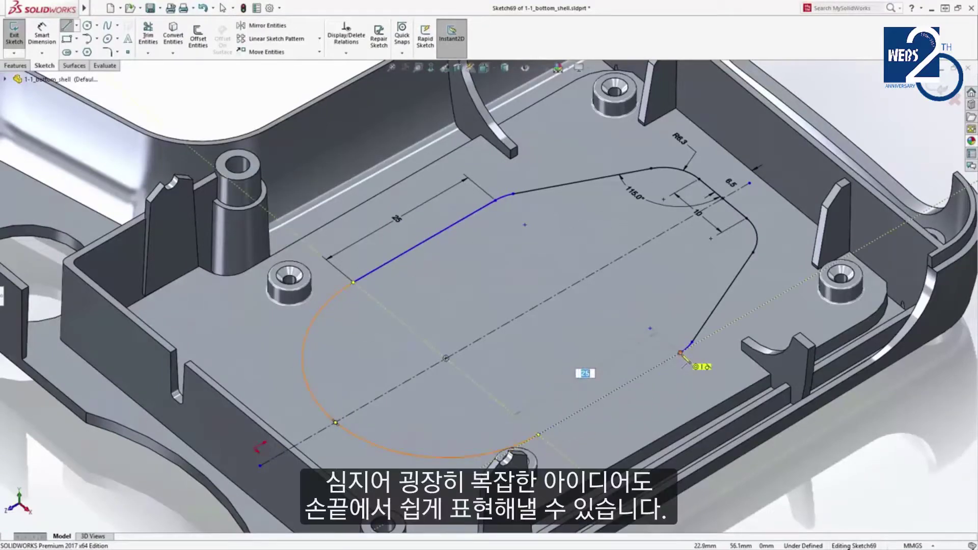
Close the floor profile, exit the sketch and extrude it into a raised boss.
{"action": "left_click", "coordinate": [681, 352]}
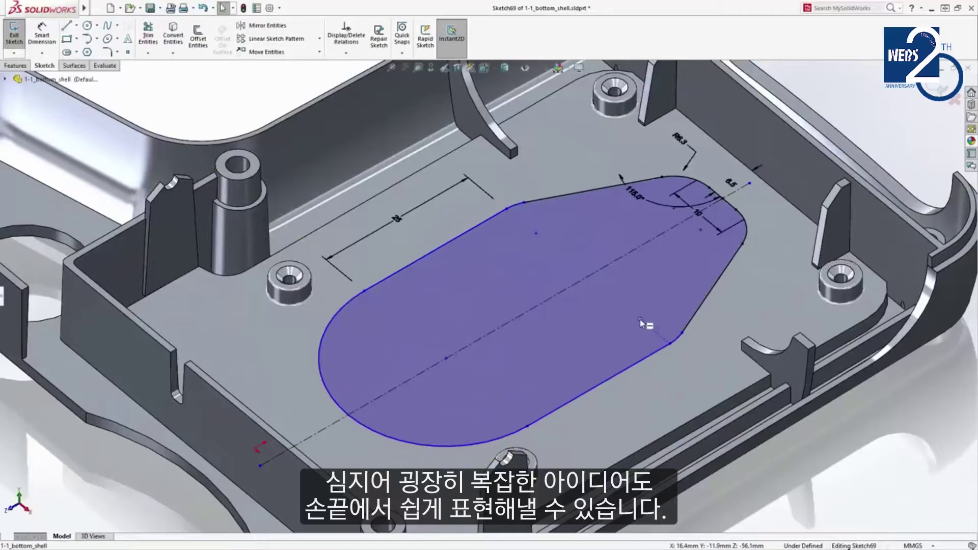
{"action": "key", "text": "ctrl+z"}
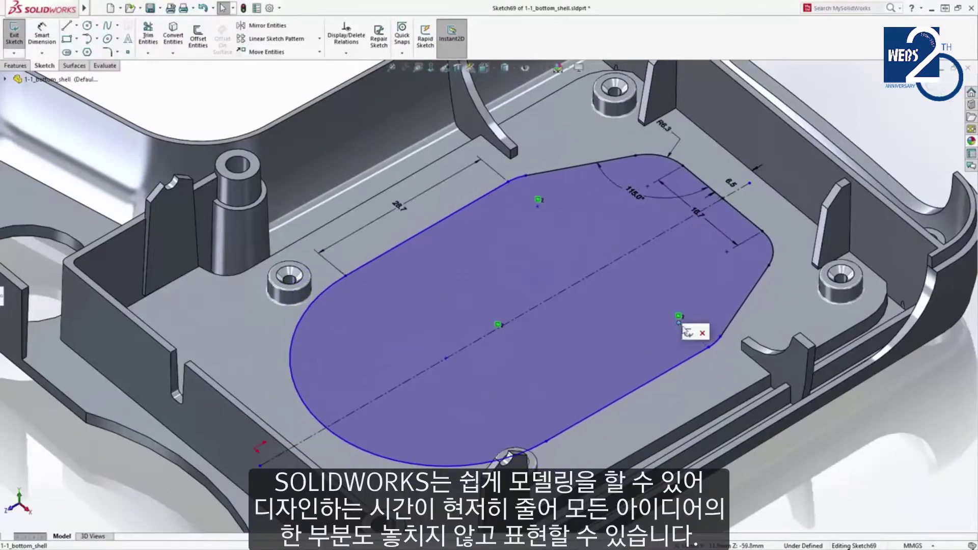
{"action": "left_click", "coordinate": [688, 333]}
{"action": "mouse_move", "coordinate": [683, 352]}
{"action": "left_mouse_down"}
{"action": "mouse_move", "coordinate": [691, 272]}
{"action": "mouse_move", "coordinate": [694, 387]}
{"action": "left_mouse_up"}
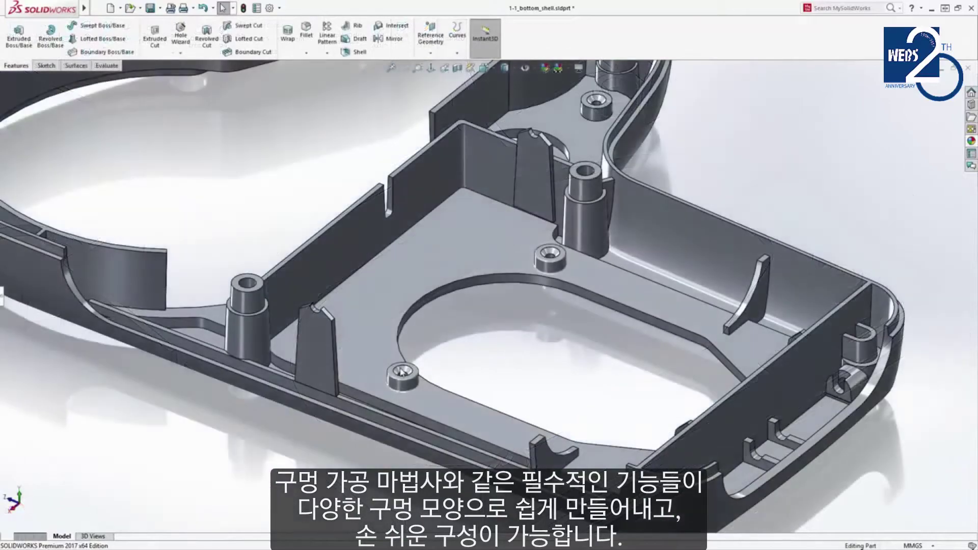
Change the countersunk holes to M2.5 and drag the rib wall toward the boss.
{"action": "left_click", "coordinate": [402, 370]}
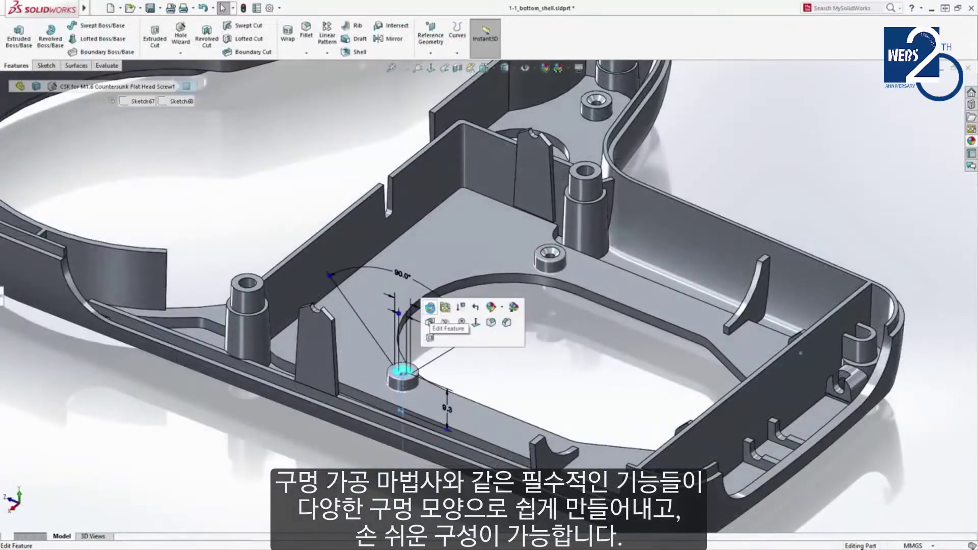
{"action": "left_click", "coordinate": [430, 321]}
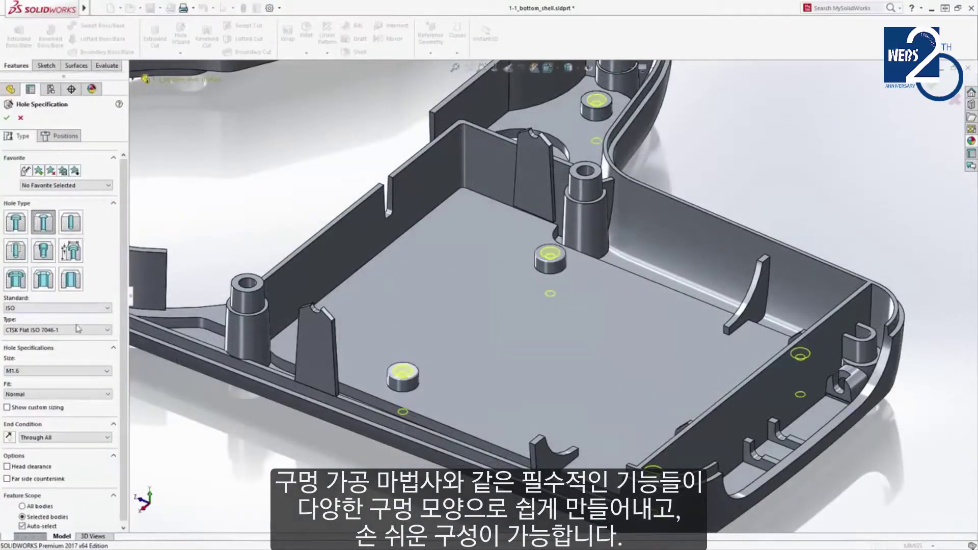
{"action": "left_click", "coordinate": [76, 371]}
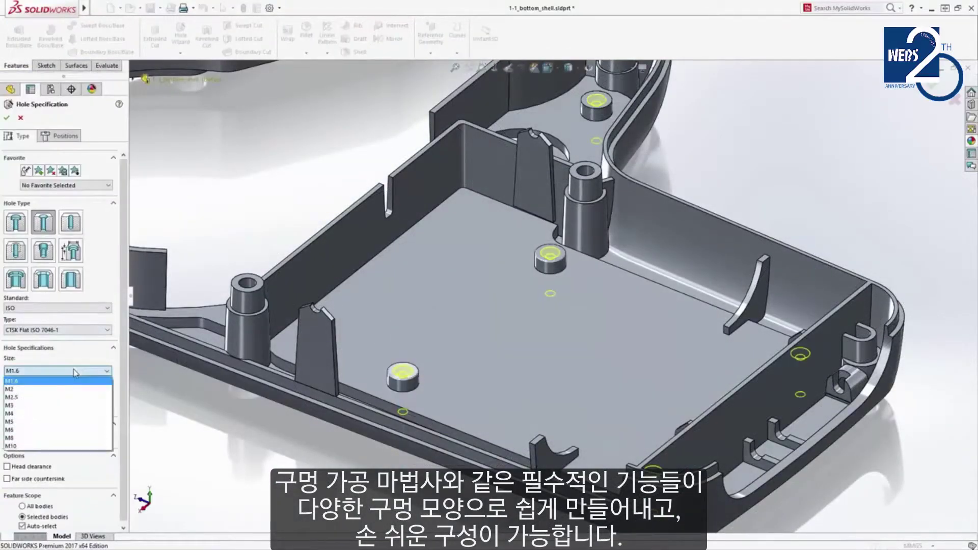
{"action": "left_click", "coordinate": [49, 397]}
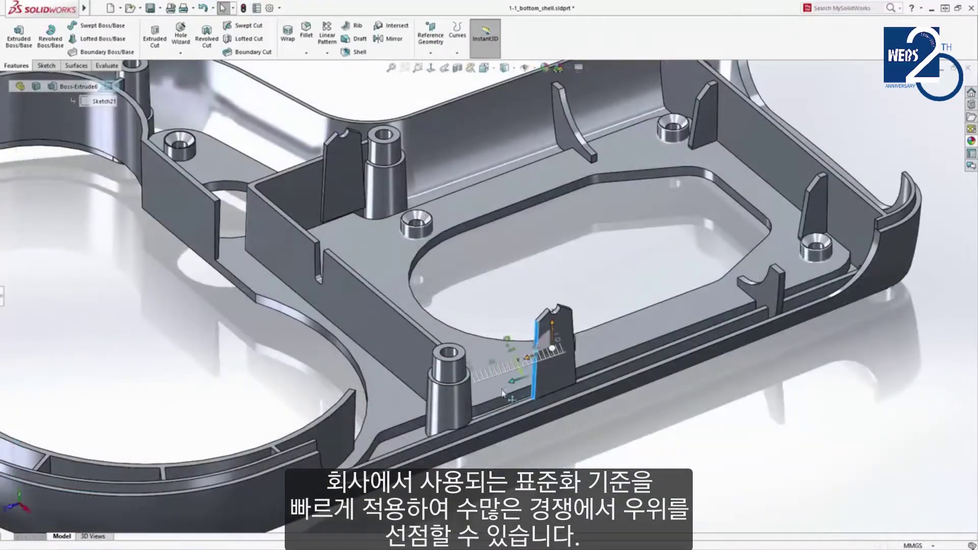
{"action": "left_click_drag", "start_coordinate": [503, 392], "coordinate": [523, 374]}
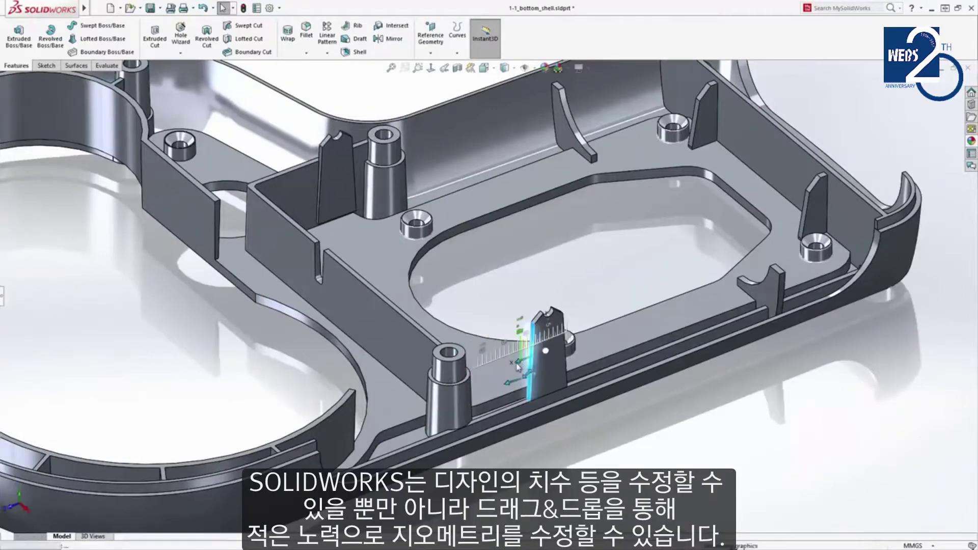
{"action": "left_click_drag", "start_coordinate": [485, 376], "coordinate": [481, 379]}
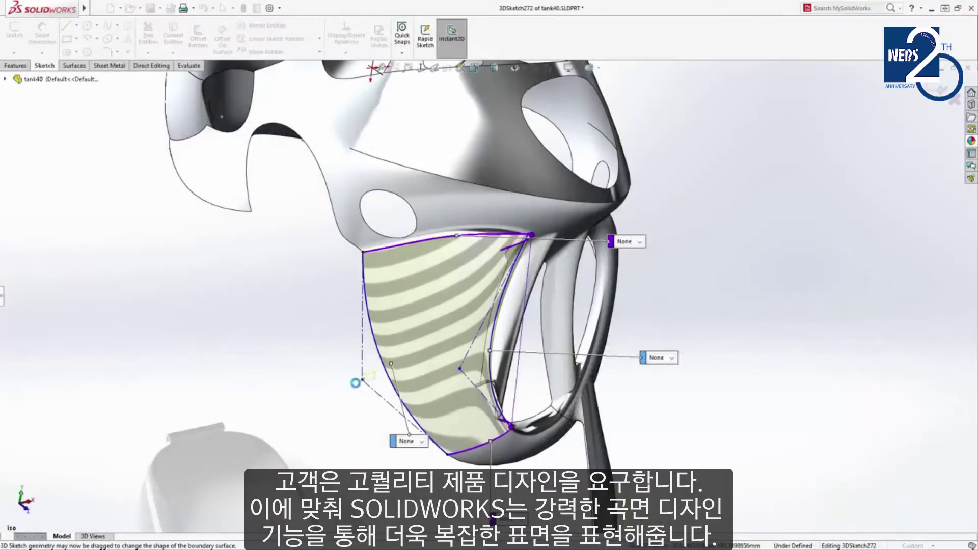
Drag the boundary surface's left-edge control points outward to bulge the tank surface.
{"action": "mouse_move", "coordinate": [356, 382]}
{"action": "left_mouse_down"}
{"action": "mouse_move", "coordinate": [290, 404]}
{"action": "mouse_move", "coordinate": [390, 376]}
{"action": "left_mouse_up"}
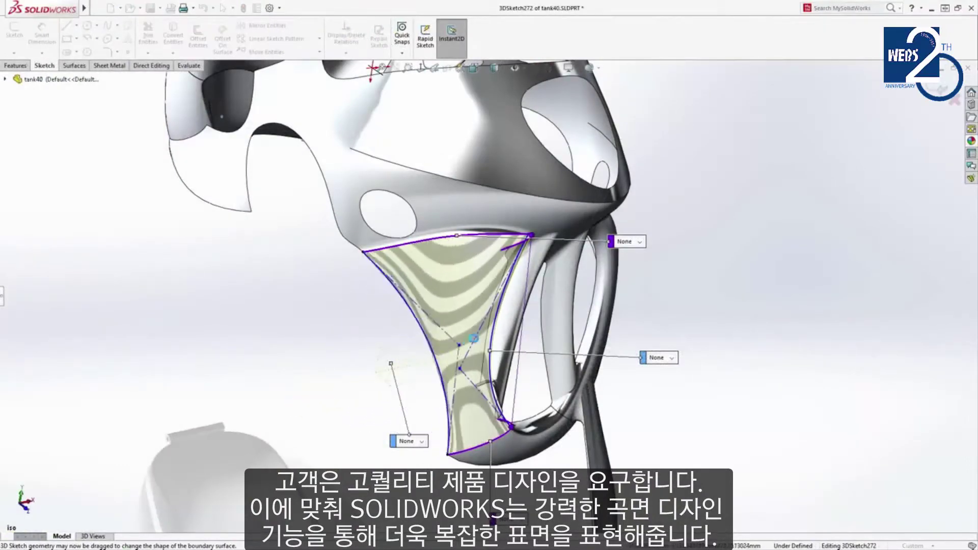
{"action": "left_click_drag", "start_coordinate": [482, 338], "coordinate": [410, 359]}
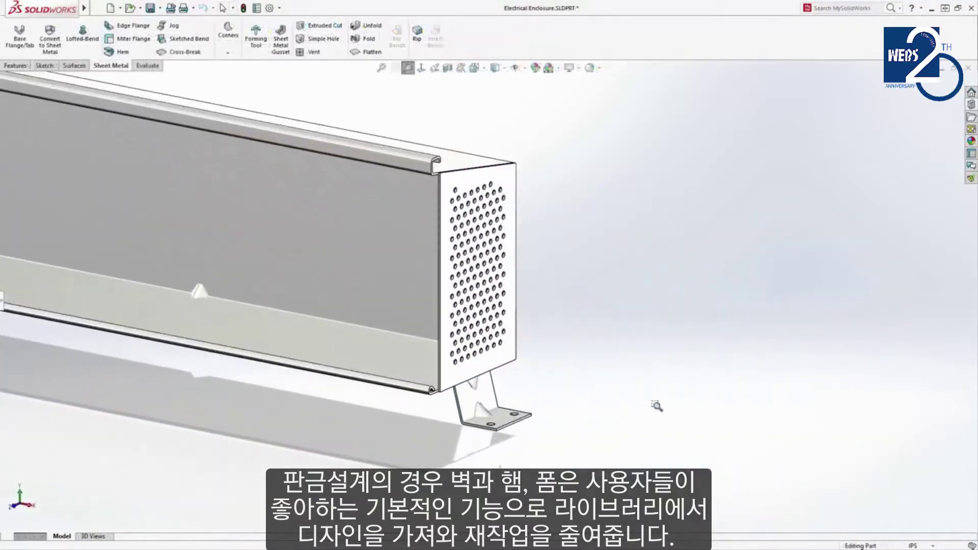
Drop a second Fan Vent onto the left end wall, then flatten the enclosure.
{"action": "scroll", "coordinate": [514, 415], "scroll_direction": "down", "scroll_amount": 5}
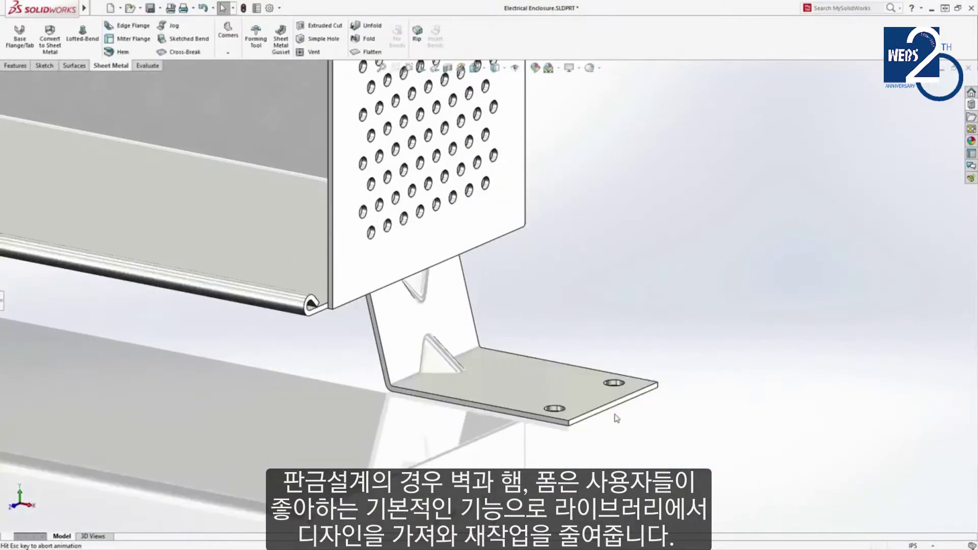
{"action": "scroll", "coordinate": [235, 263], "scroll_direction": "down", "scroll_amount": 5}
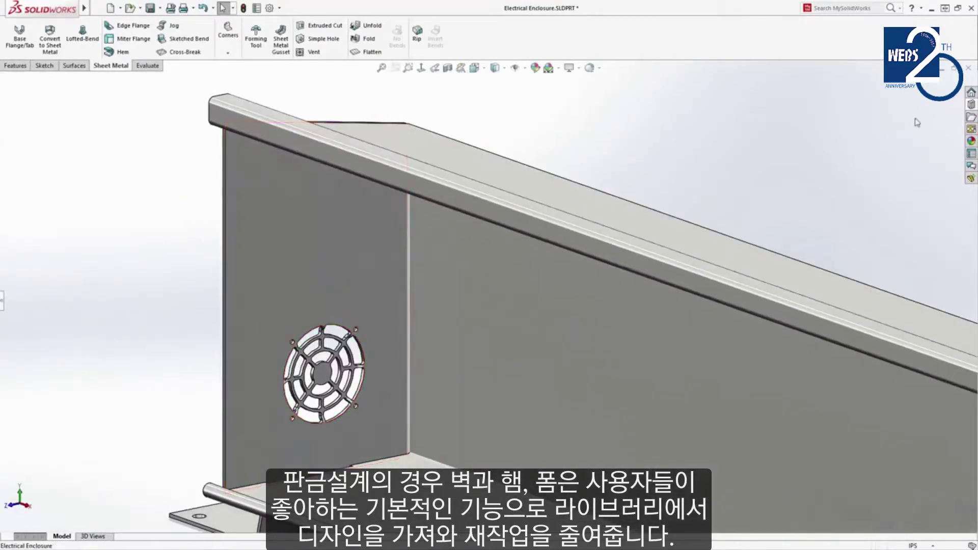
{"action": "left_click", "coordinate": [971, 105]}
{"action": "left_click_drag", "start_coordinate": [838, 237], "coordinate": [320, 226]}
{"action": "scroll", "coordinate": [178, 252], "scroll_direction": "up", "scroll_amount": 8}
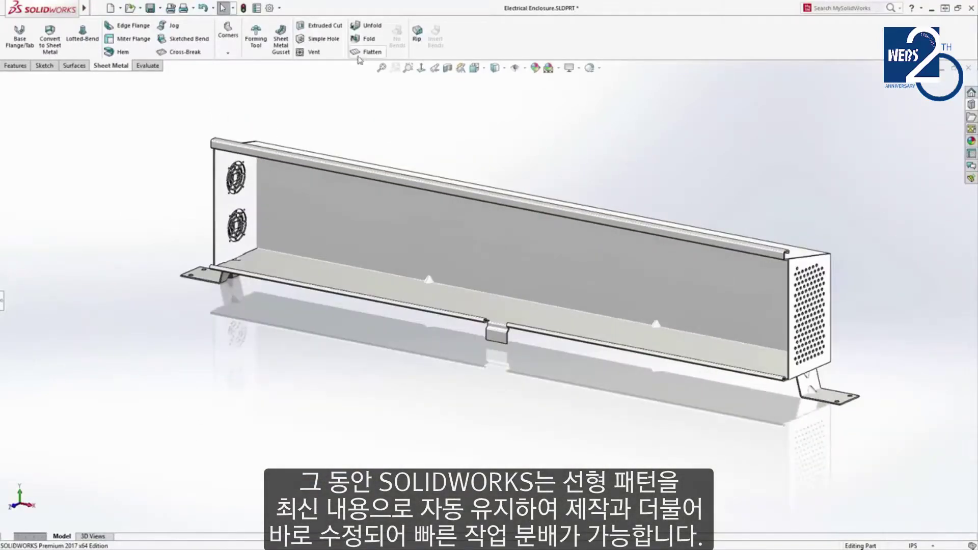
{"action": "left_click", "coordinate": [359, 53]}
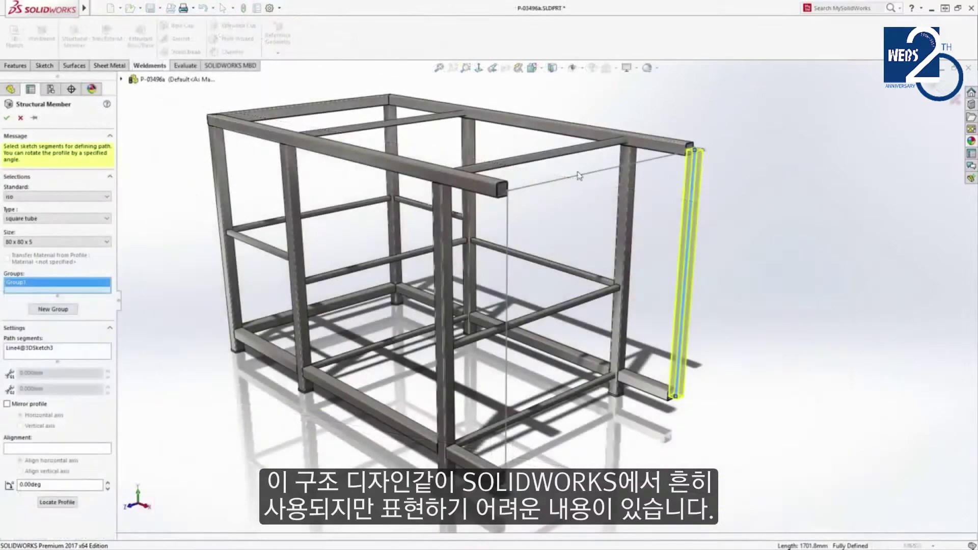
Finish the structural member path with an end-butt corner, then step through cut-list items.
{"action": "left_click", "coordinate": [543, 184]}
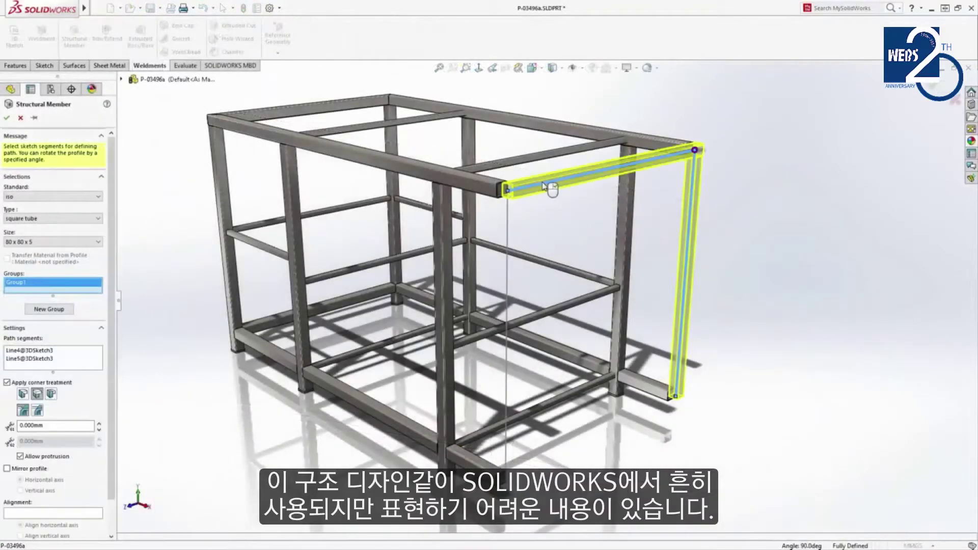
{"action": "left_click", "coordinate": [507, 210]}
{"action": "scroll", "coordinate": [513, 195], "scroll_direction": "up", "scroll_amount": 5}
{"action": "left_click", "coordinate": [516, 238]}
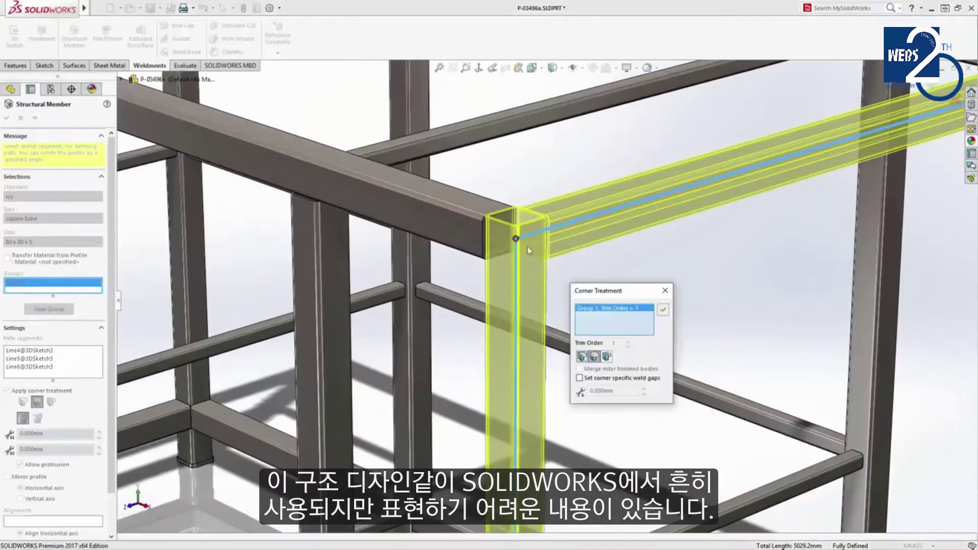
{"action": "left_click", "coordinate": [608, 357]}
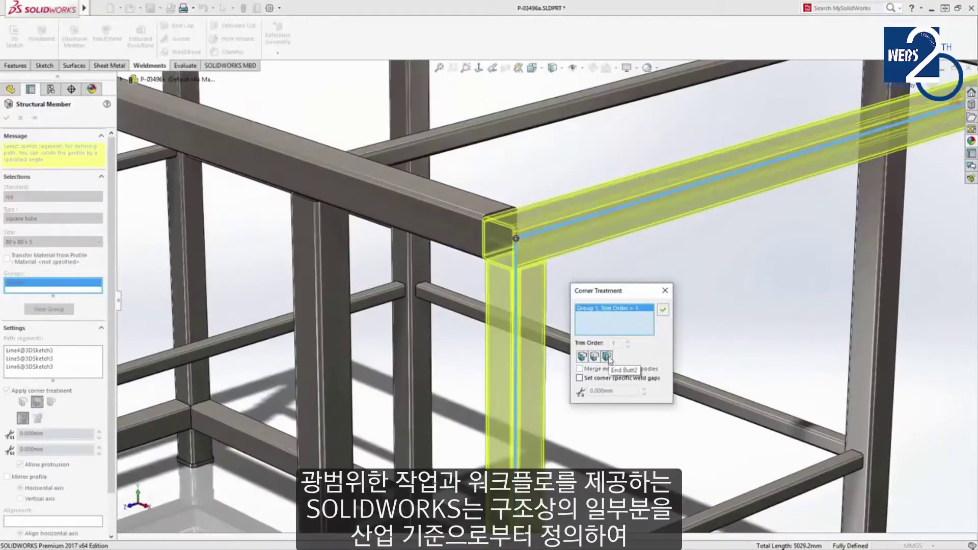
{"action": "left_click", "coordinate": [663, 310]}
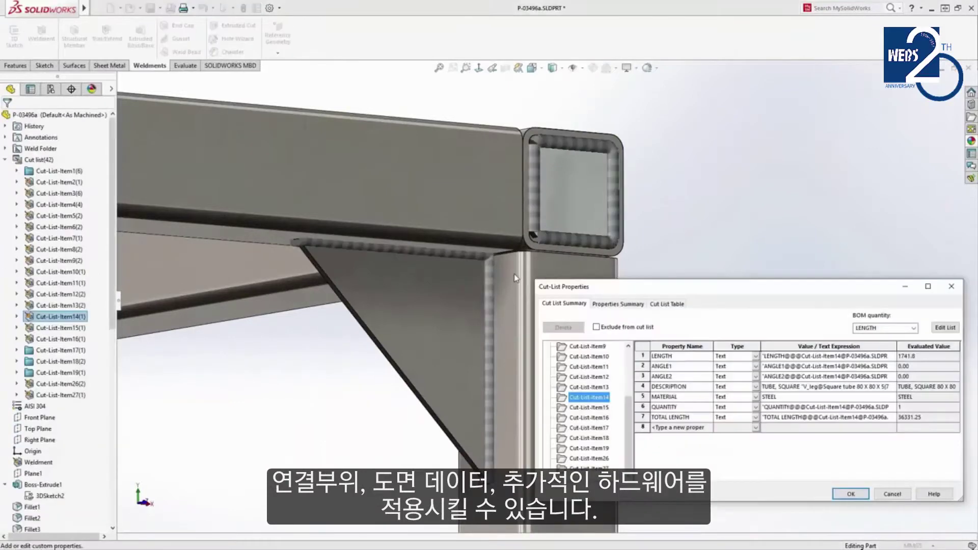
{"action": "left_click", "coordinate": [589, 418]}
{"action": "left_click", "coordinate": [591, 428]}
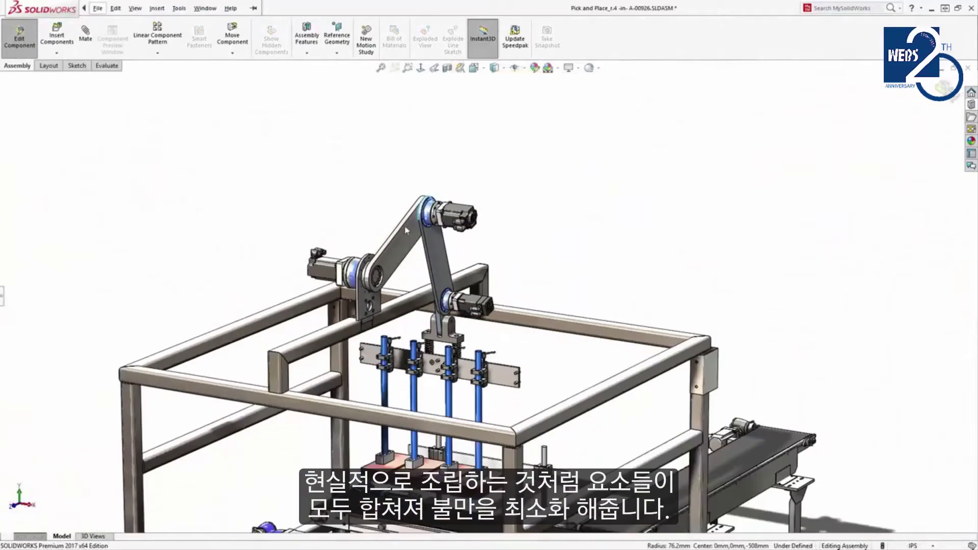
Raise the arm link, then stack Hex Nut Style 1 ISO - 4032 nuts under the M10 bolts.
{"action": "left_click_drag", "start_coordinate": [441, 258], "coordinate": [438, 241]}
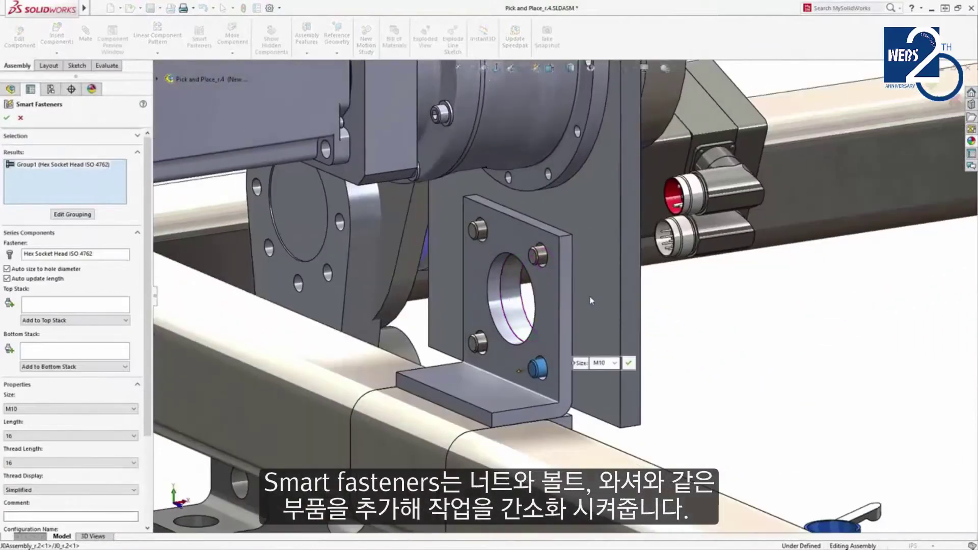
{"action": "left_click", "coordinate": [123, 367]}
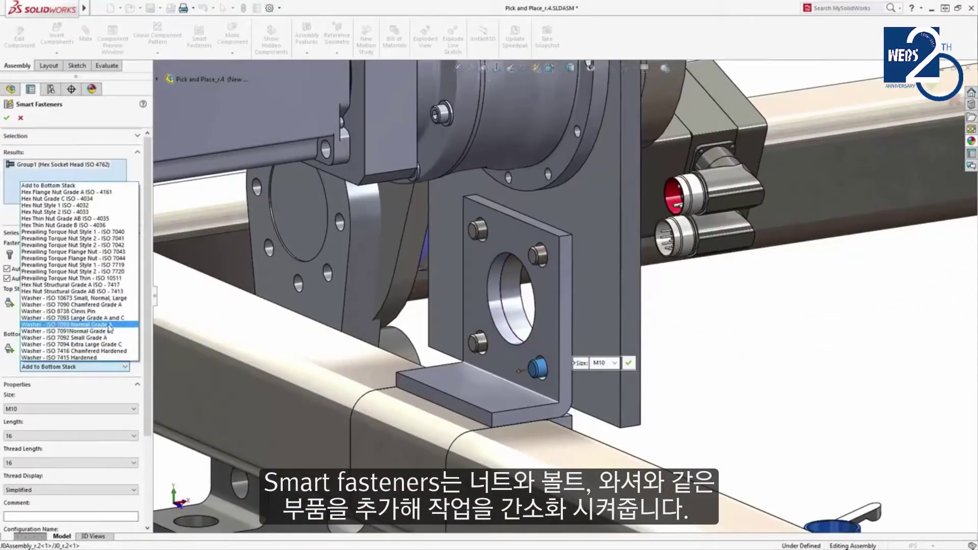
{"action": "left_click", "coordinate": [110, 326]}
{"action": "left_click", "coordinate": [112, 367]}
{"action": "left_click", "coordinate": [100, 205]}
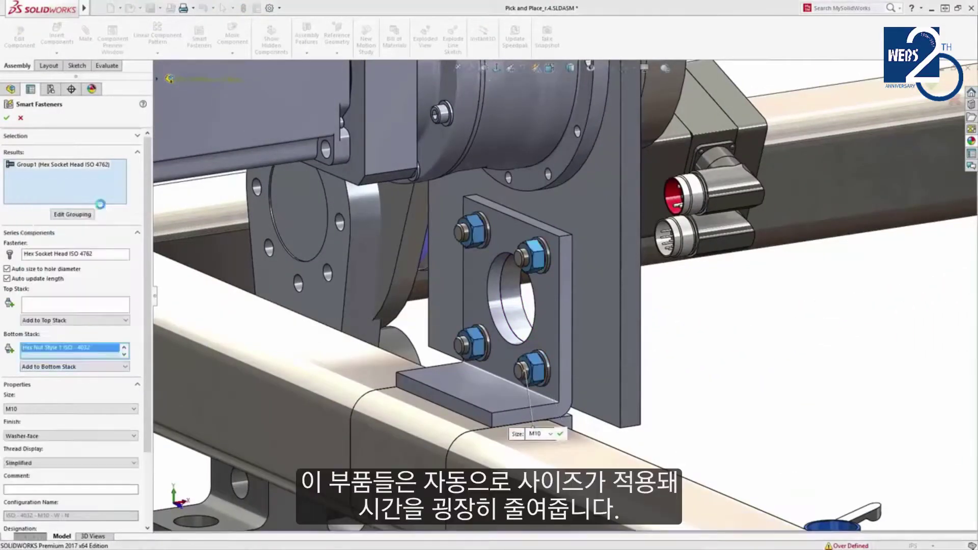
{"action": "key", "text": "Return"}
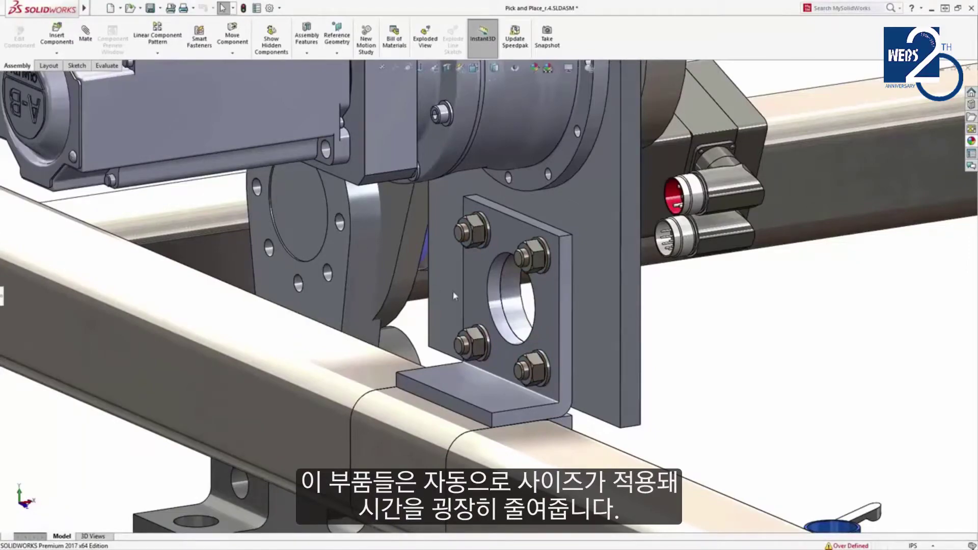
Drag the cable-chain carriage and guide plate to test collisions, then grab a tube route point.
{"action": "middle_click_drag", "start_coordinate": [504, 306], "coordinate": [488, 285]}
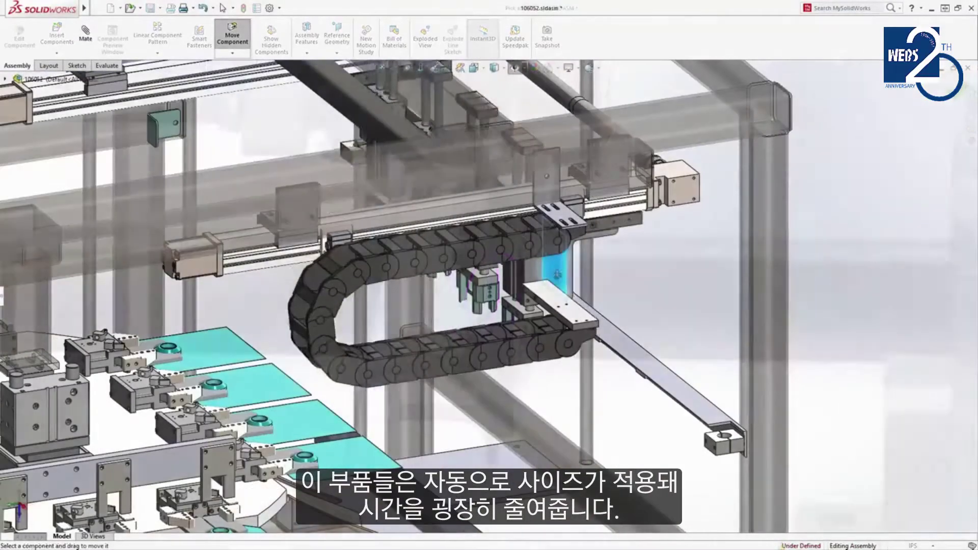
{"action": "left_click_drag", "start_coordinate": [557, 274], "coordinate": [331, 305]}
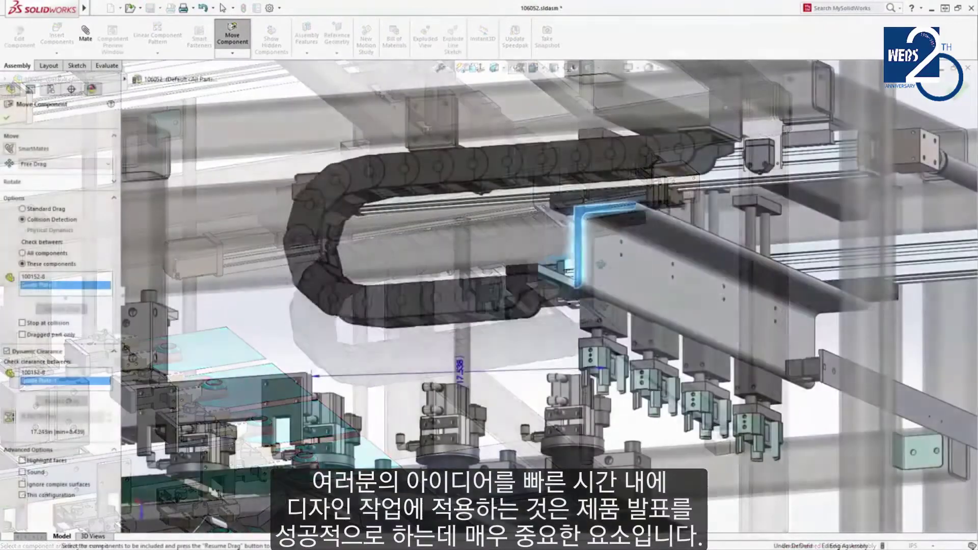
{"action": "left_click_drag", "start_coordinate": [489, 284], "coordinate": [606, 285]}
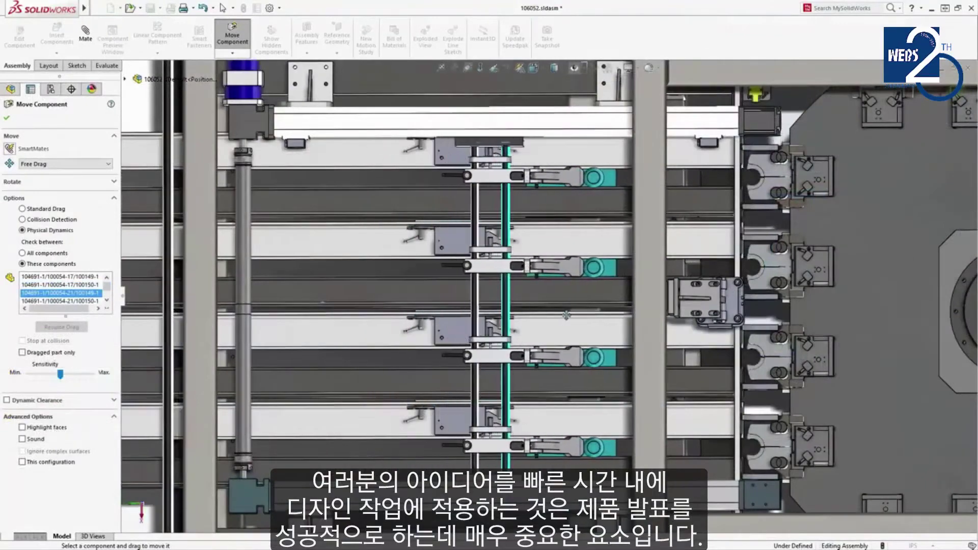
{"action": "left_click_drag", "start_coordinate": [566, 316], "coordinate": [218, 335]}
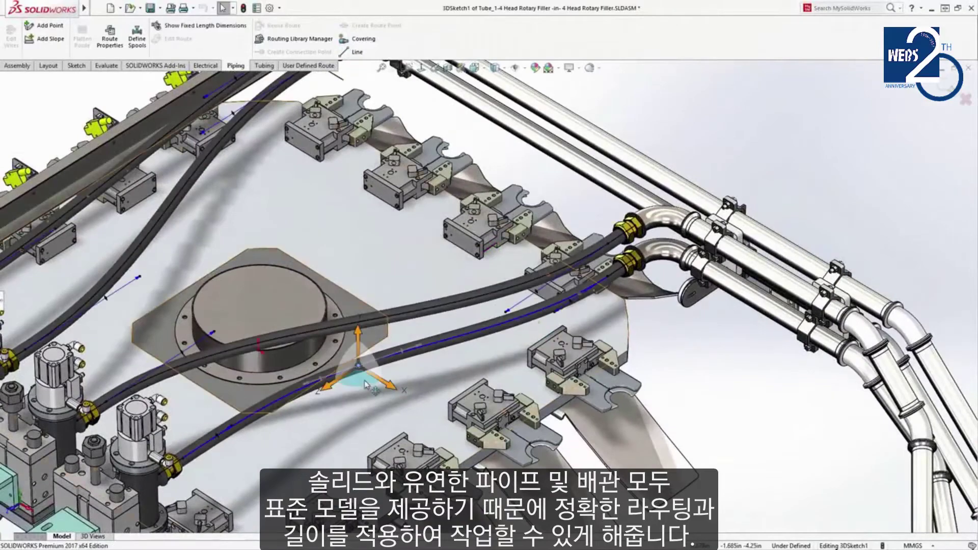
{"action": "left_click", "coordinate": [465, 394]}
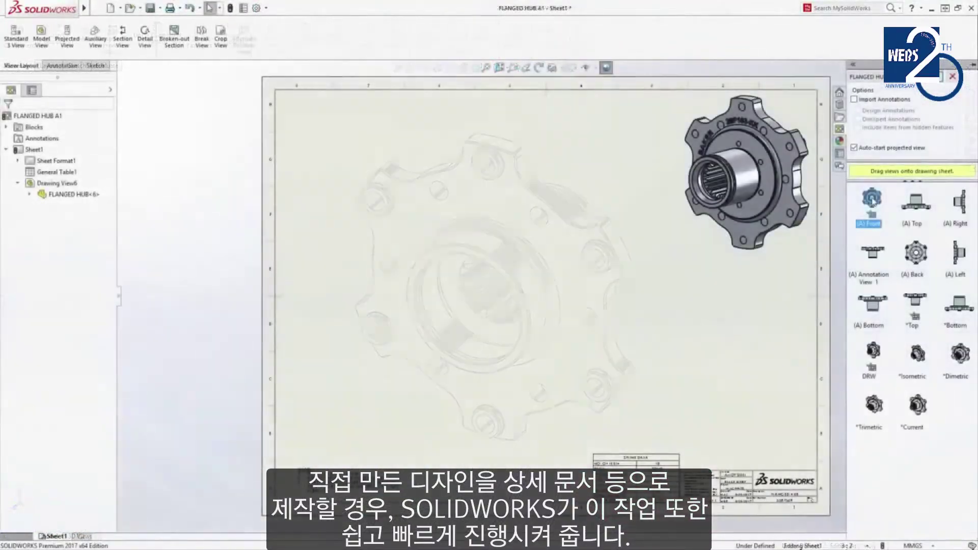
Place the hub's front view, a projected top view above, and vertical section H-H to the right.
{"action": "left_click_drag", "start_coordinate": [871, 201], "coordinate": [426, 359]}
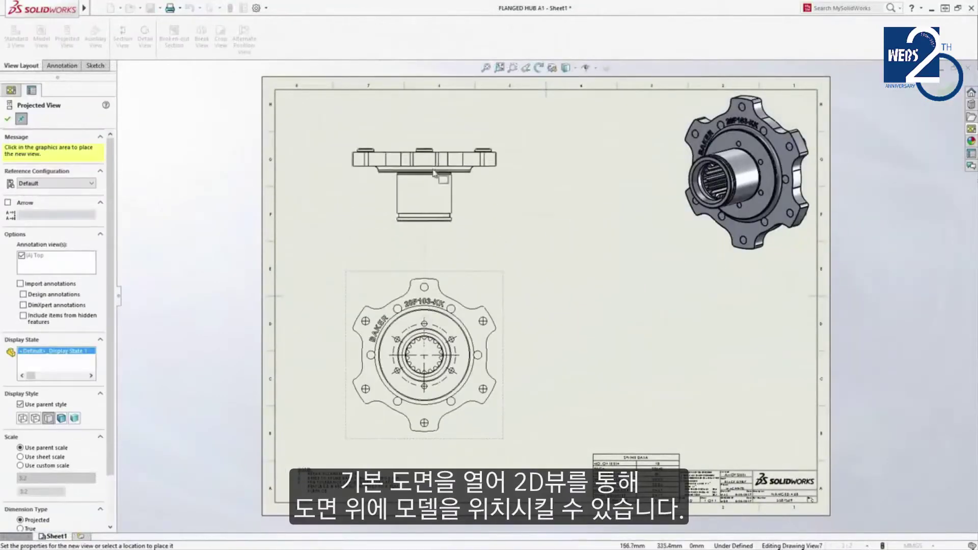
{"action": "left_click", "coordinate": [436, 170]}
{"action": "left_click", "coordinate": [493, 289]}
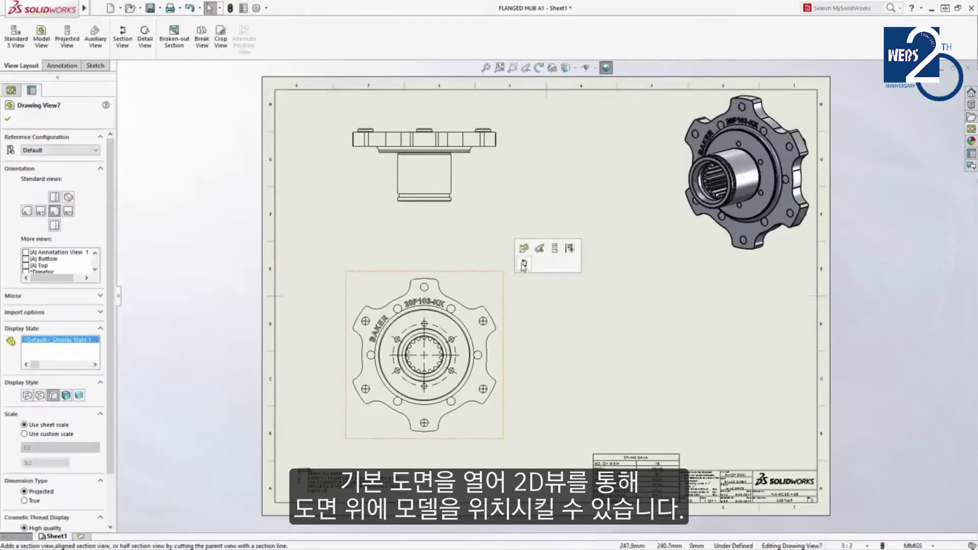
{"action": "left_click", "coordinate": [511, 261]}
{"action": "left_click", "coordinate": [423, 355]}
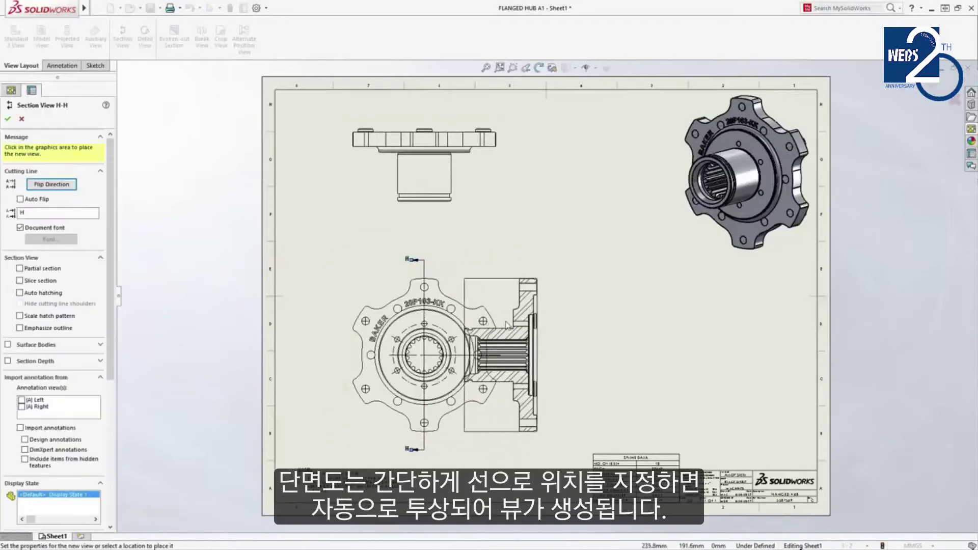
{"action": "left_click", "coordinate": [703, 326]}
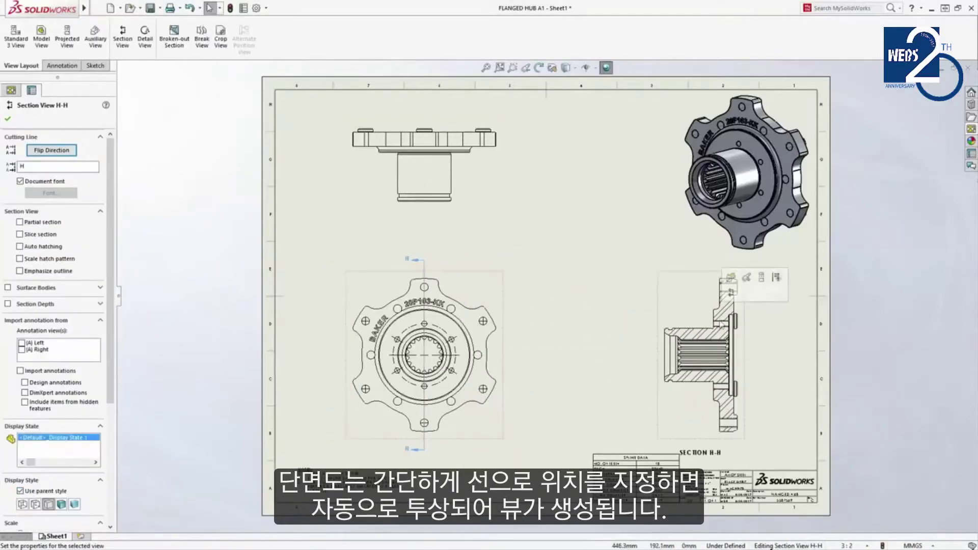
{"action": "left_click", "coordinate": [776, 319]}
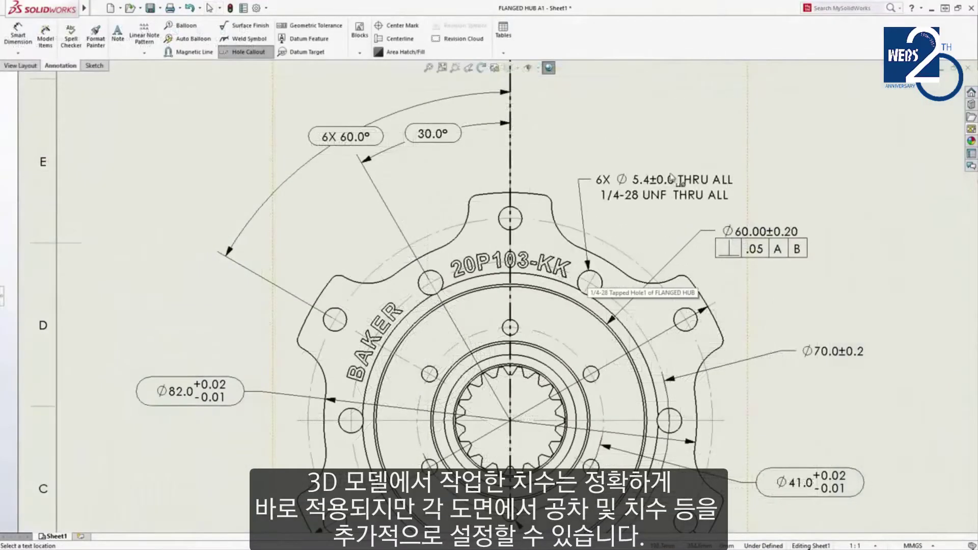
Set the Ø60.00 diameter's tolerance to ±0.02.
{"action": "scroll", "coordinate": [770, 231], "scroll_direction": "down", "scroll_amount": 3}
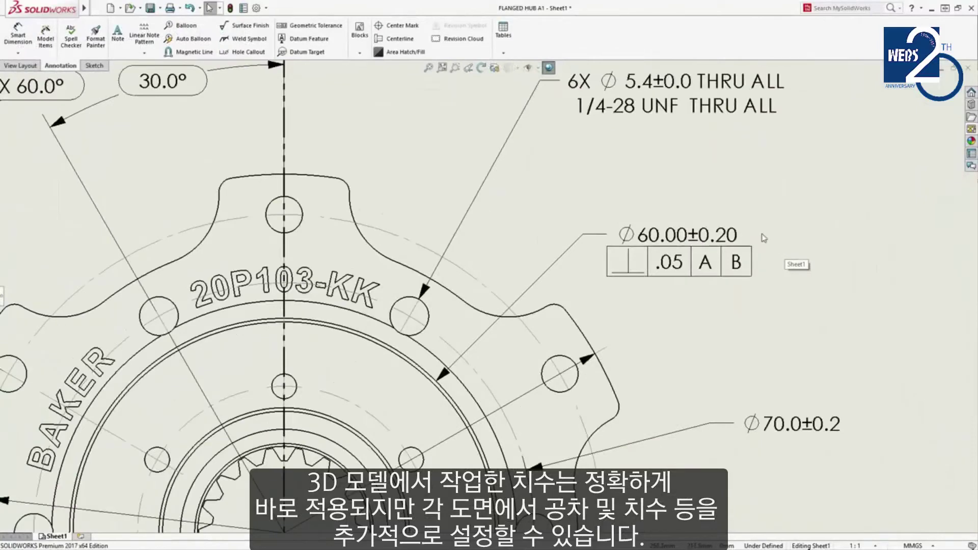
{"action": "mouse_move", "coordinate": [760, 203]}
{"action": "left_click", "coordinate": [820, 179]}
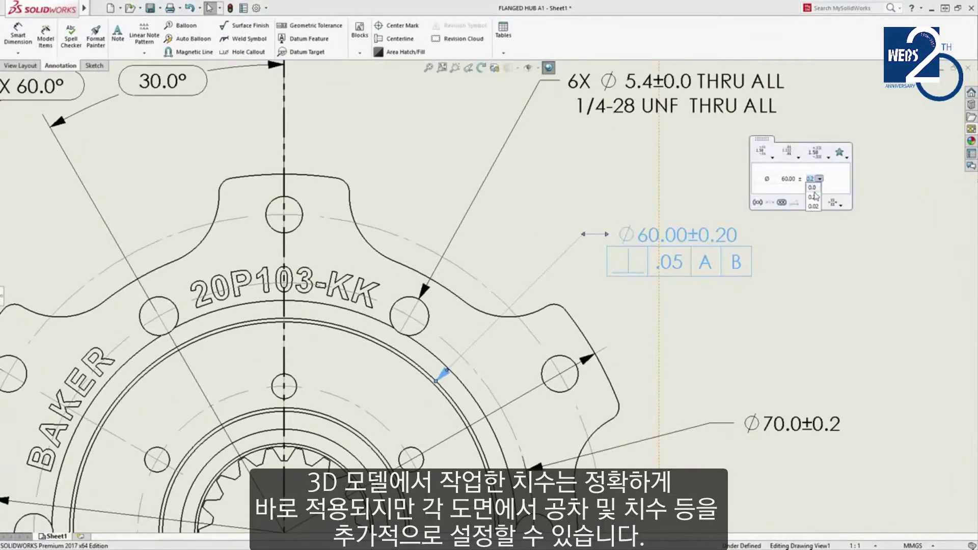
{"action": "left_click", "coordinate": [783, 225]}
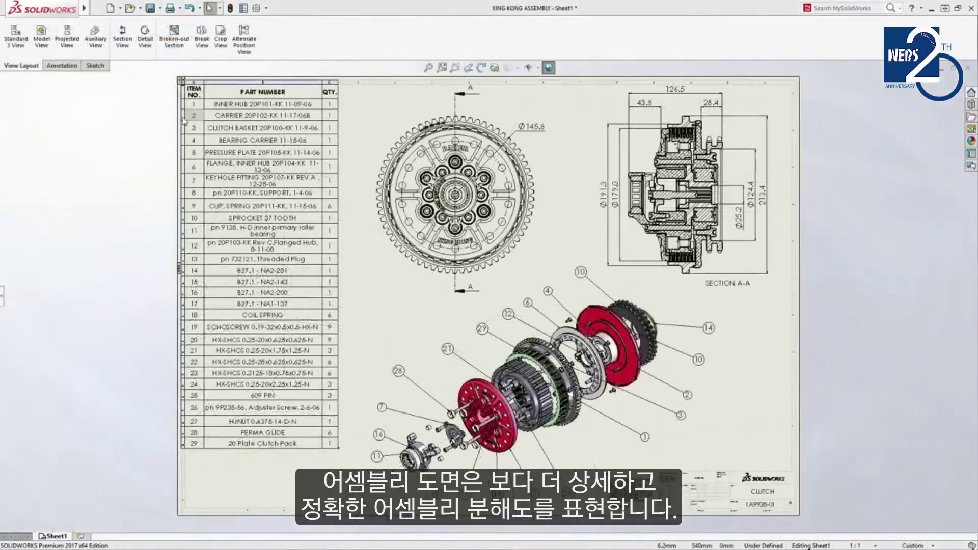
Select BOM rows 2, 3 and 8 to highlight the carrier, clutch basket and support in the views.
{"action": "left_click", "coordinate": [184, 117]}
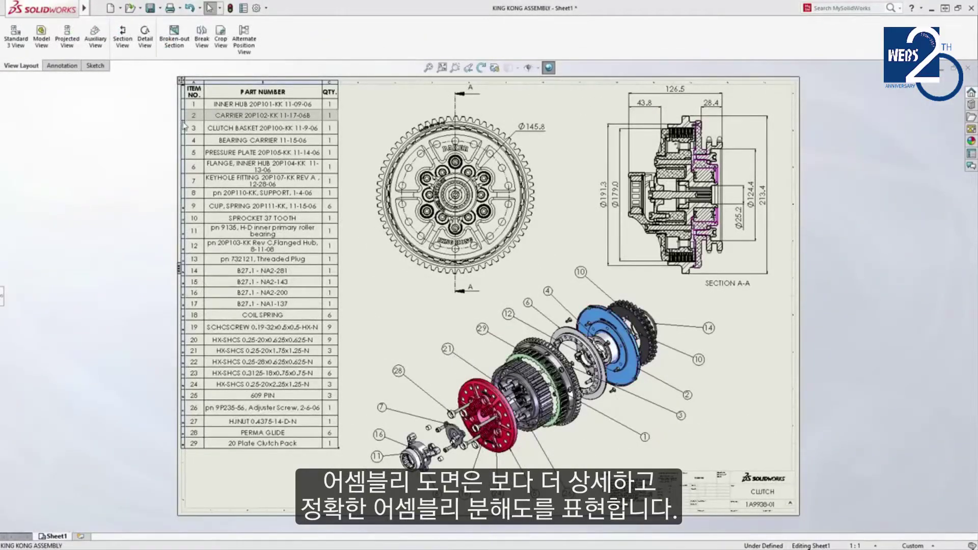
{"action": "left_click", "coordinate": [184, 132]}
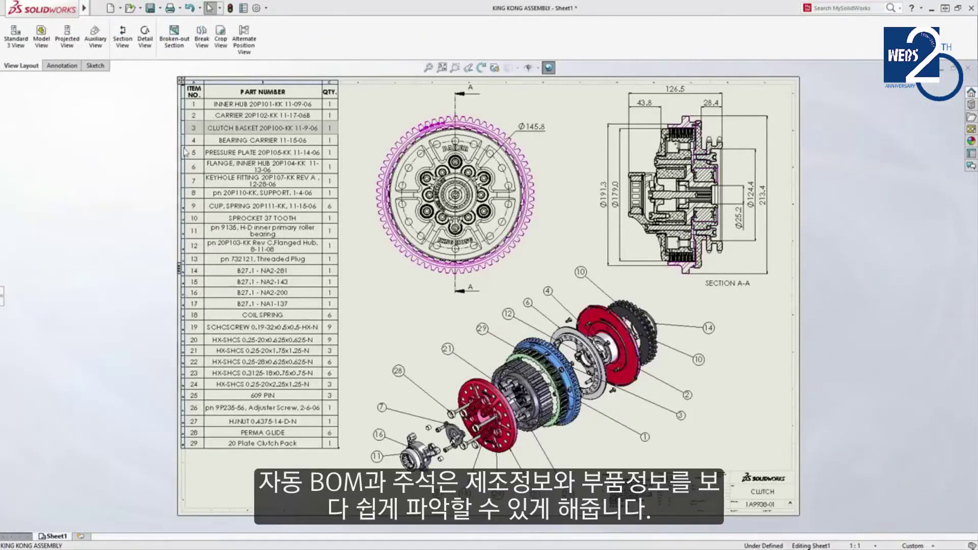
{"action": "left_click", "coordinate": [184, 194]}
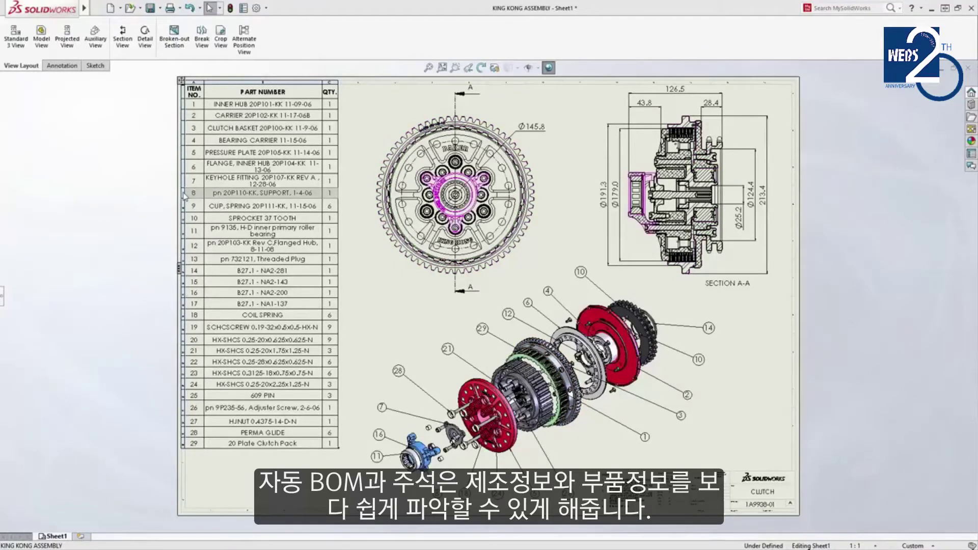